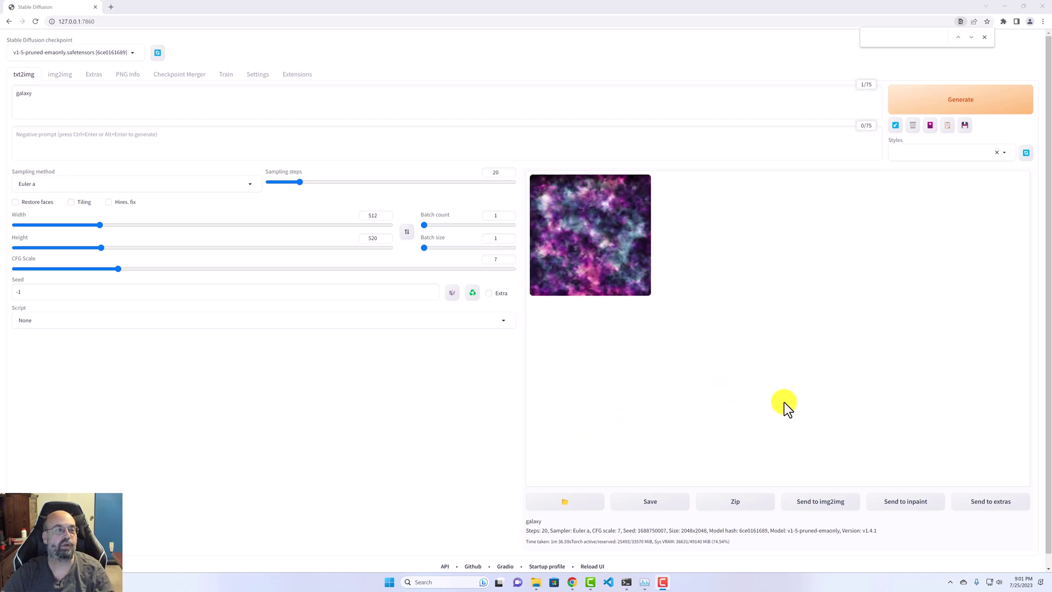
# Switch to the realisticVisionV20_v20 checkpoint and extend the prompt to 'galaxy at the bottom of the ocean'.
pyautogui.click(134, 54)
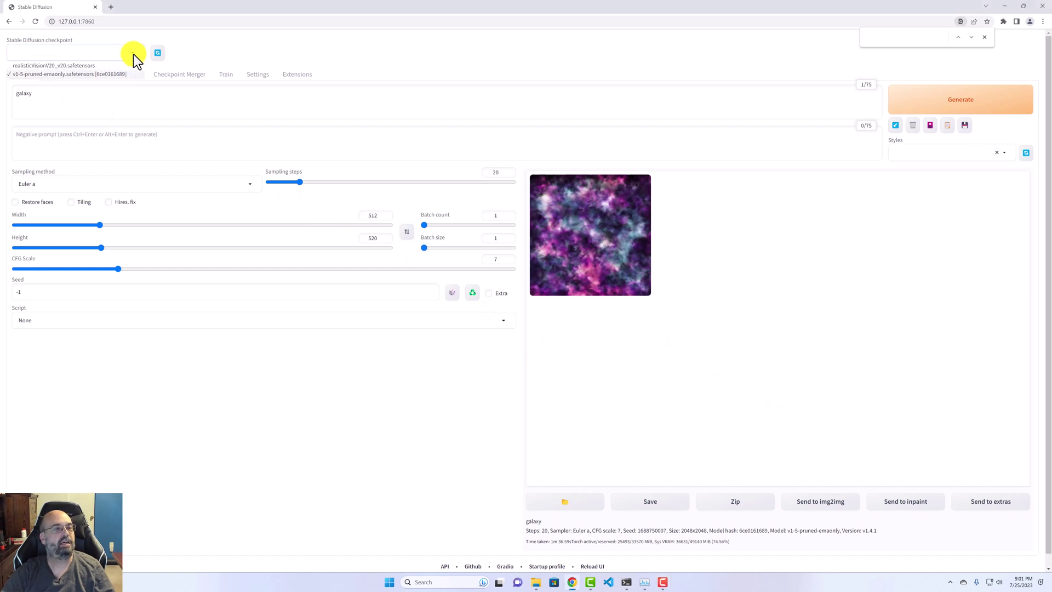
pyautogui.click(54, 66)
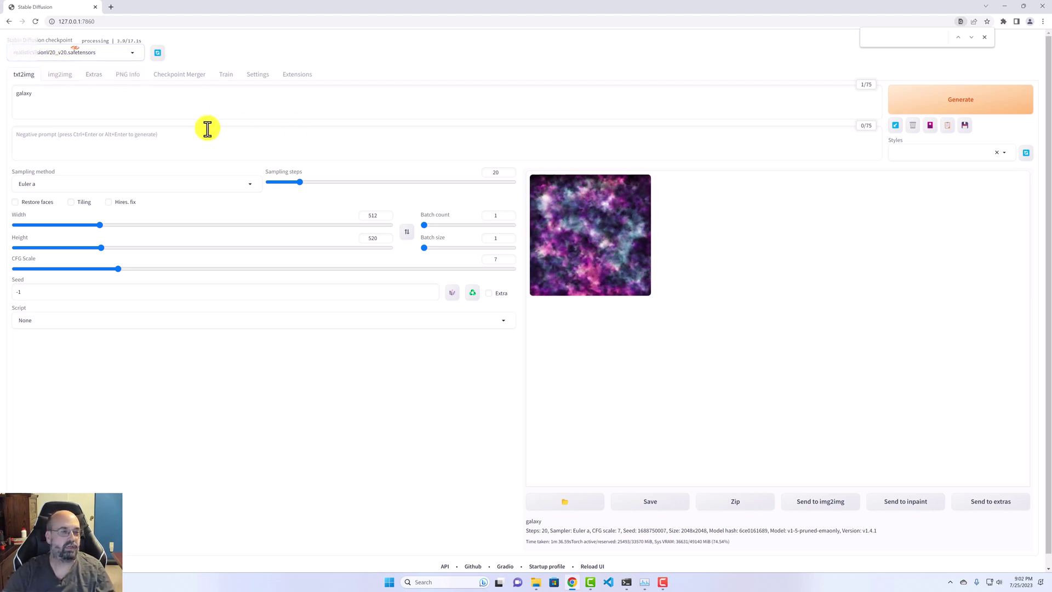
pyautogui.click(49, 101)
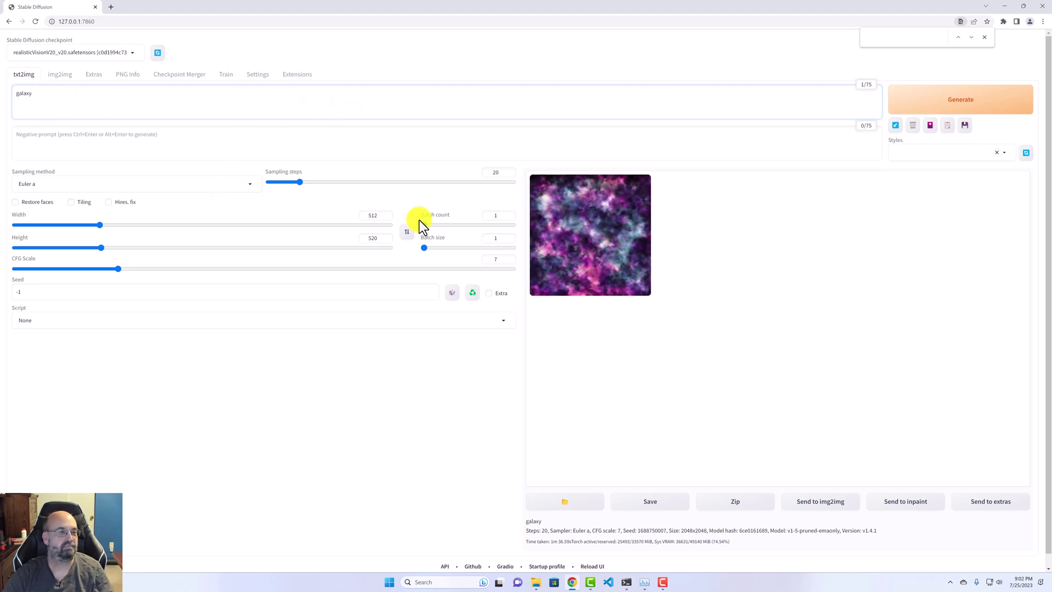
pyautogui.write('he b')
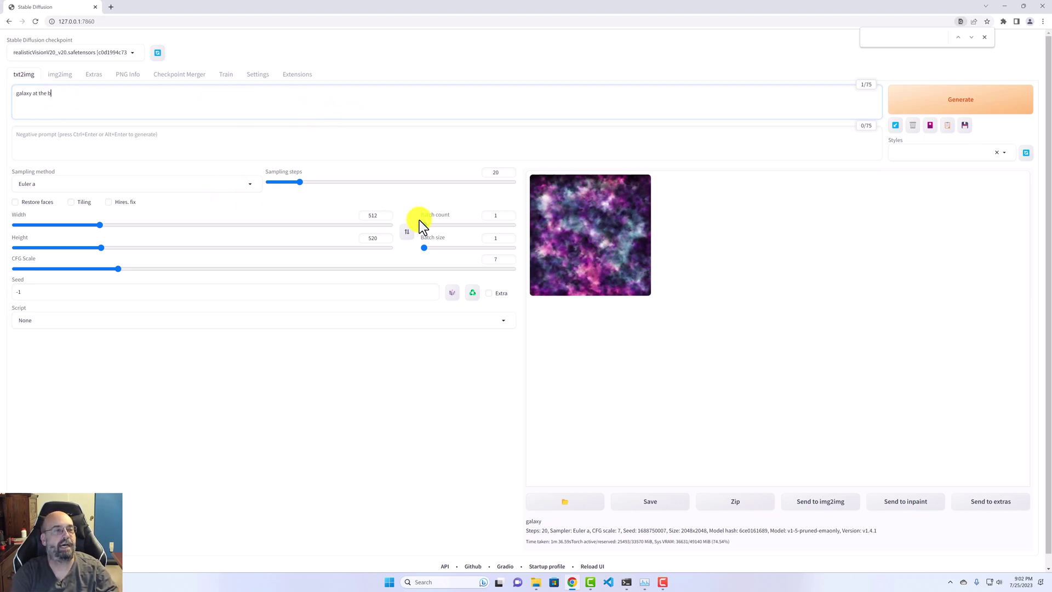
pyautogui.write('ottom of the or')
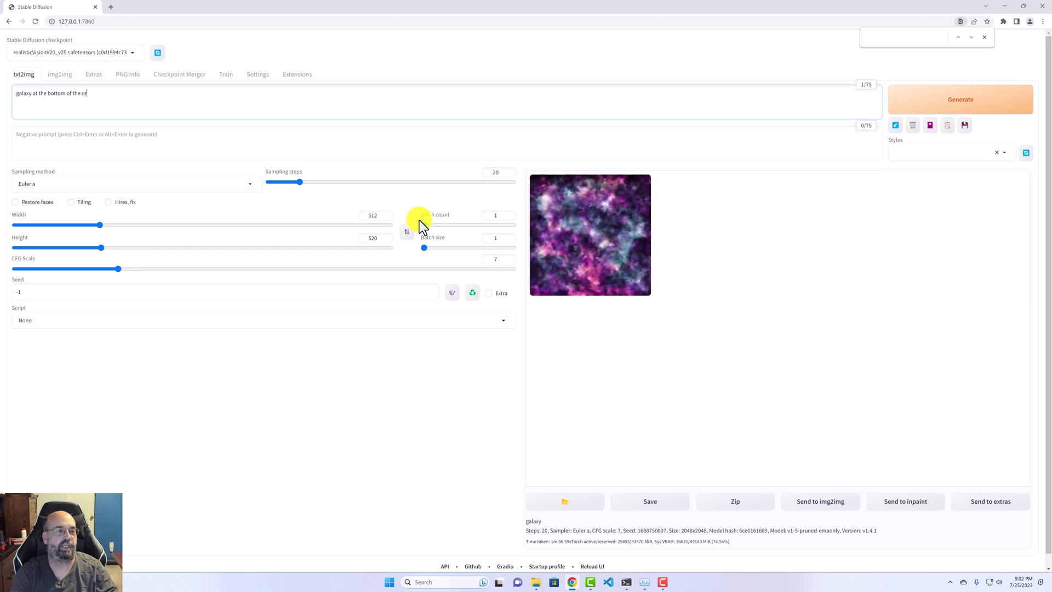
pyautogui.write(' ocean')
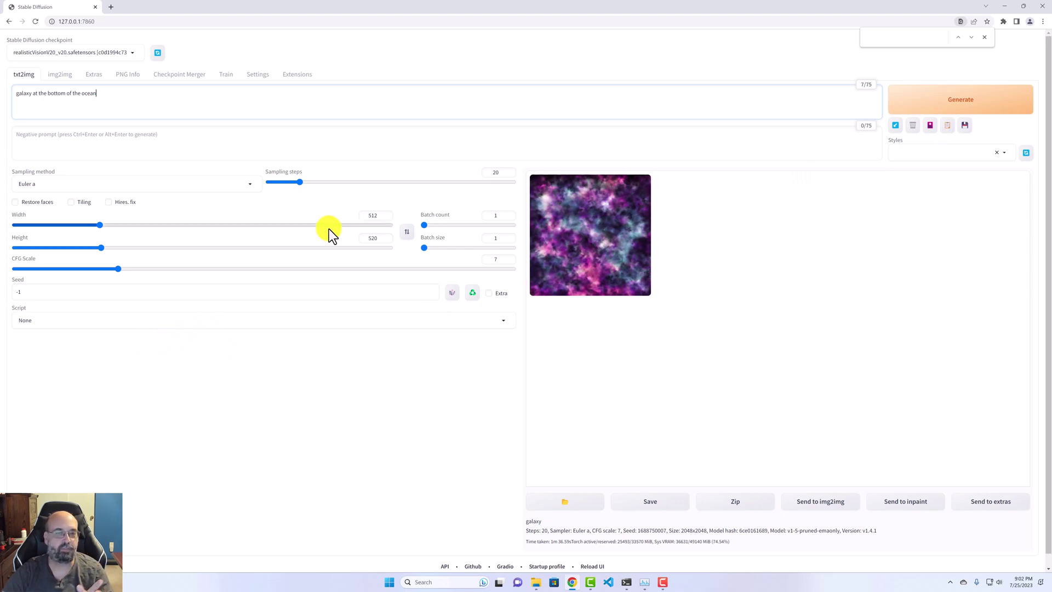
# Change the Height to 512 and generate the galaxy image.
pyautogui.click(381, 240)
pyautogui.press('BackSpace')
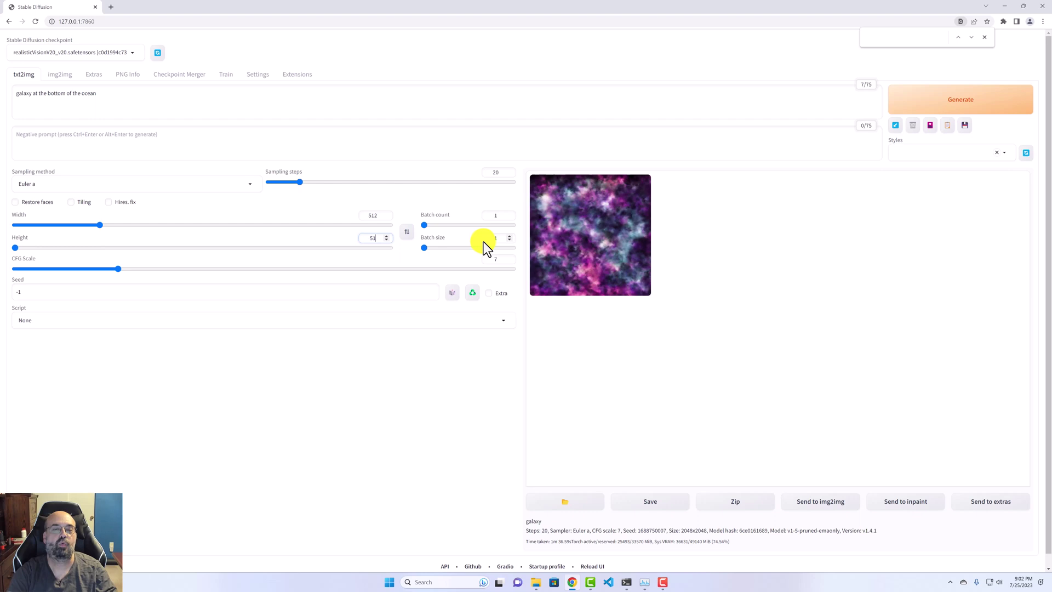
pyautogui.write('2')
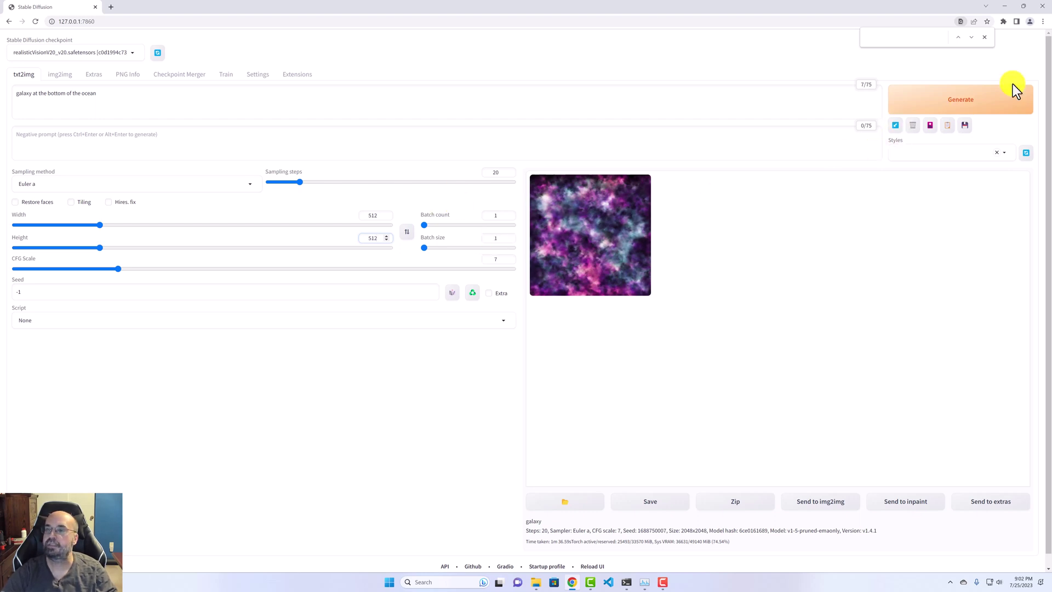
pyautogui.click(965, 101)
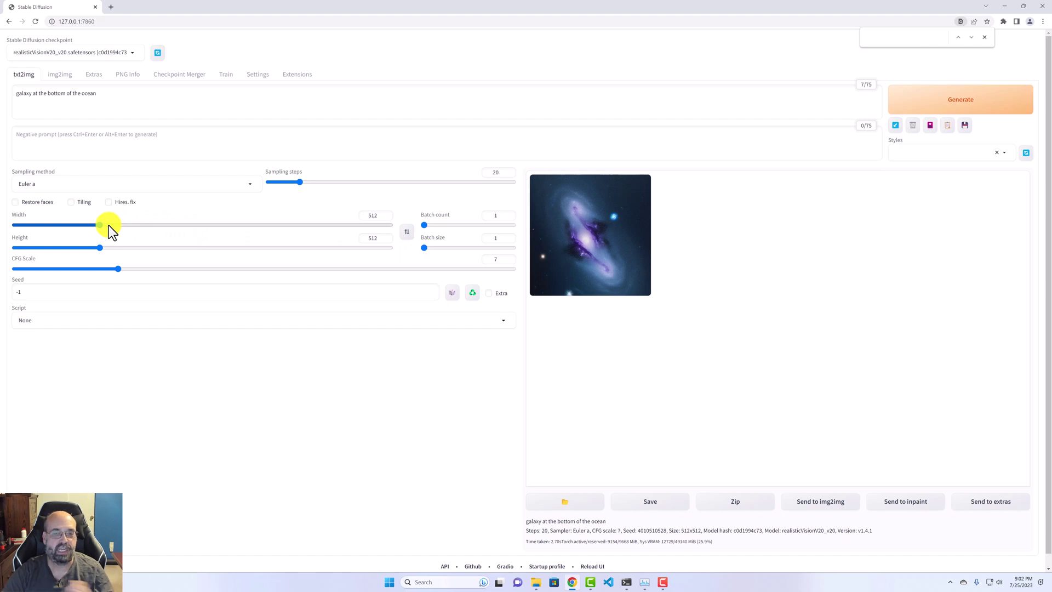
# Drag the Width and Height sliders to 2048 and start a 2048×2048 generation.
pyautogui.moveTo(100, 224); pyautogui.dragTo(347, 224)
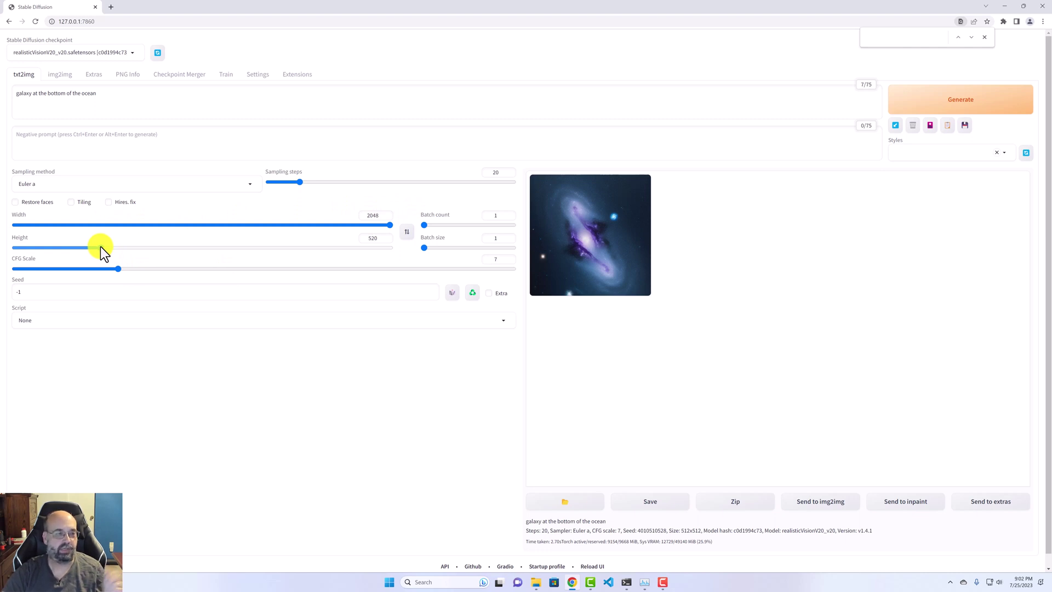
pyautogui.moveTo(101, 247); pyautogui.dragTo(355, 247)
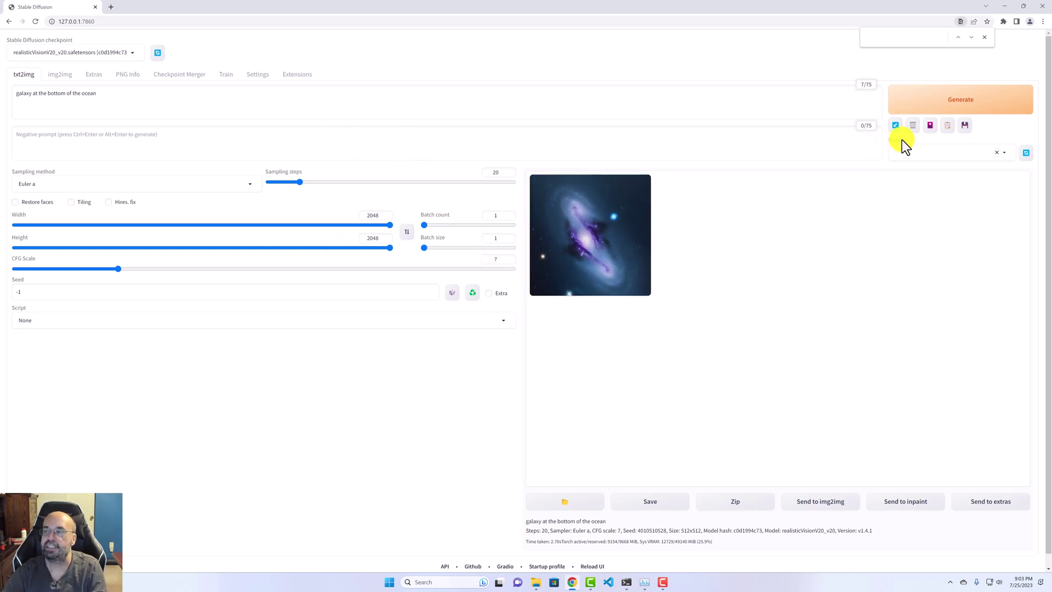
pyautogui.click(966, 102)
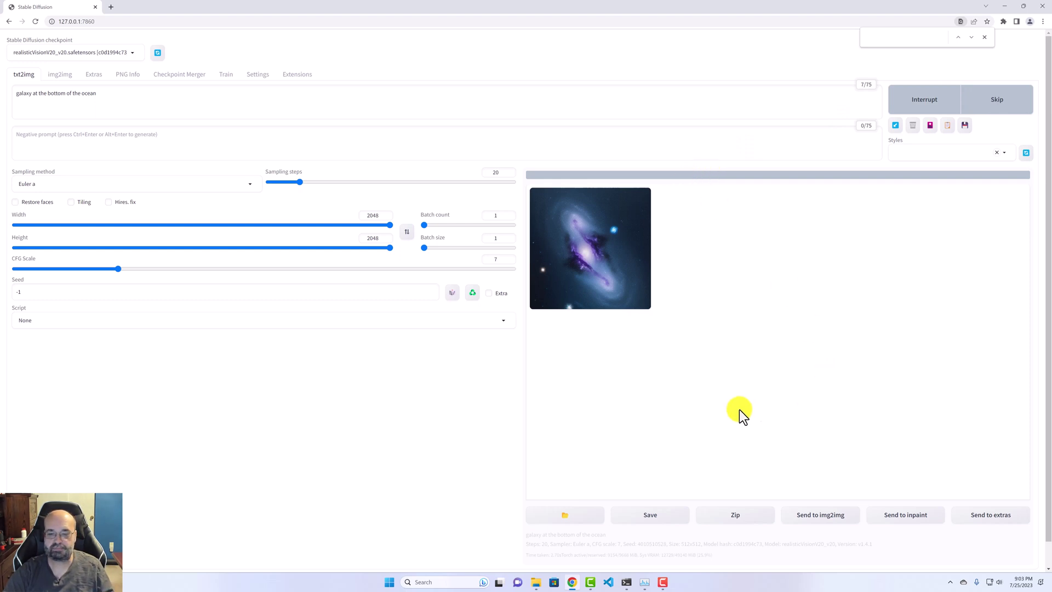
# Check the 2048×2048 render progress in the Anaconda Prompt console, then return to the browser.
pyautogui.click(626, 582)
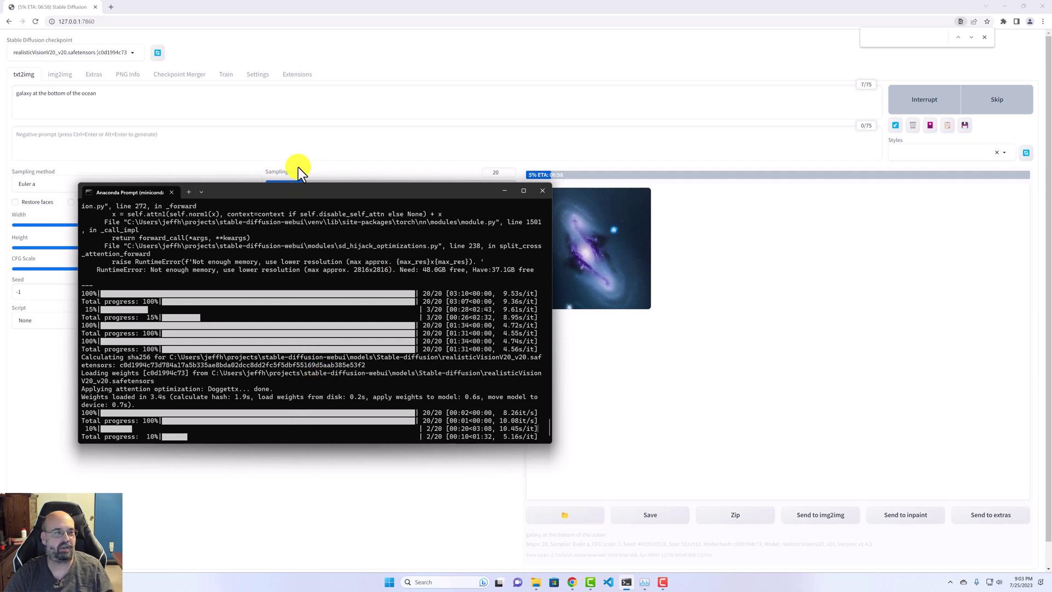
pyautogui.click(32, 386)
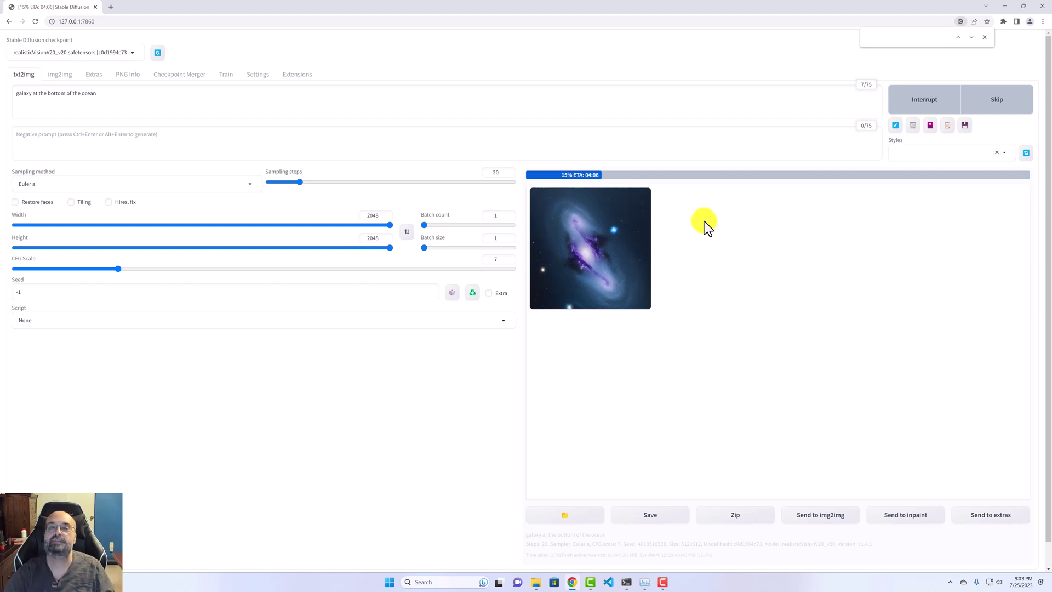
# Open Task Manager's GPU view and move it aside while the 2048×2048 image renders.
pyautogui.hotkey('ctrl', 'shift', 'Escape')
pyautogui.moveTo(455, 164); pyautogui.dragTo(646, 11)
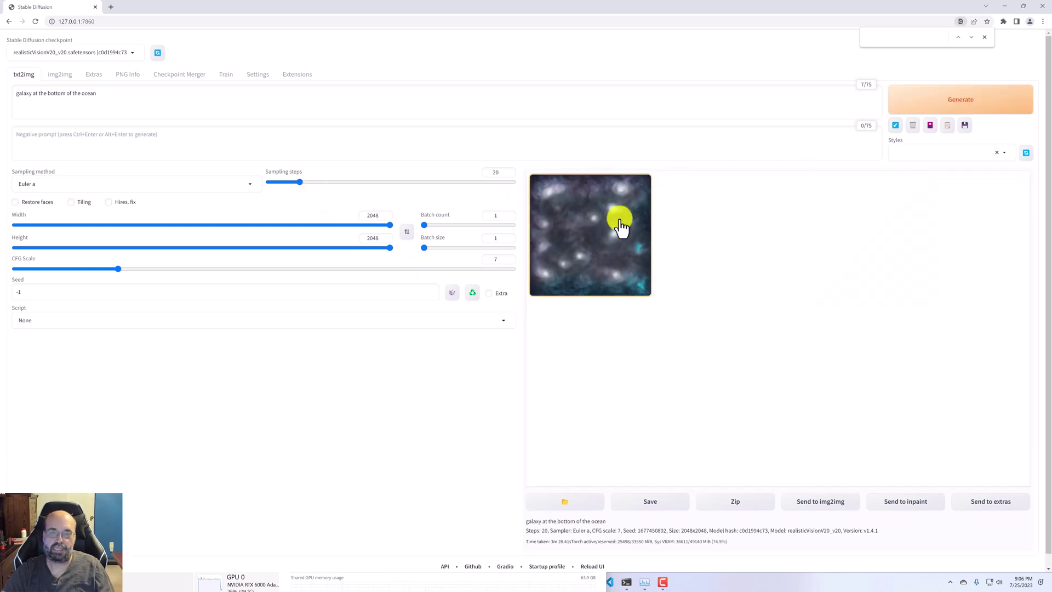
# Enlarge the 2048×2048 result and open 00003-1677450802.png full size in the photo viewer.
pyautogui.click(595, 236)
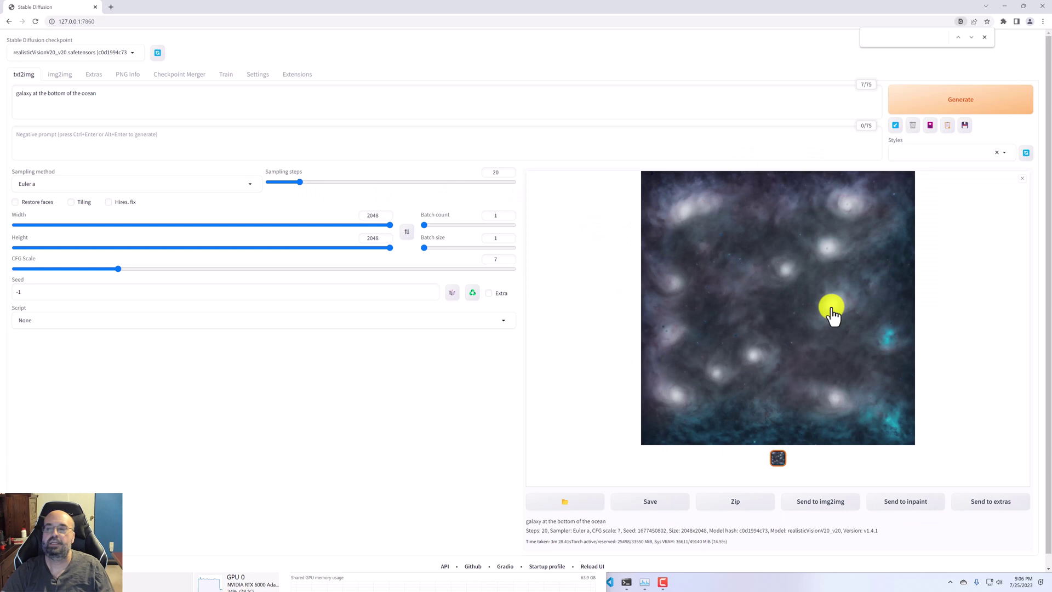
pyautogui.rightClick(758, 303)
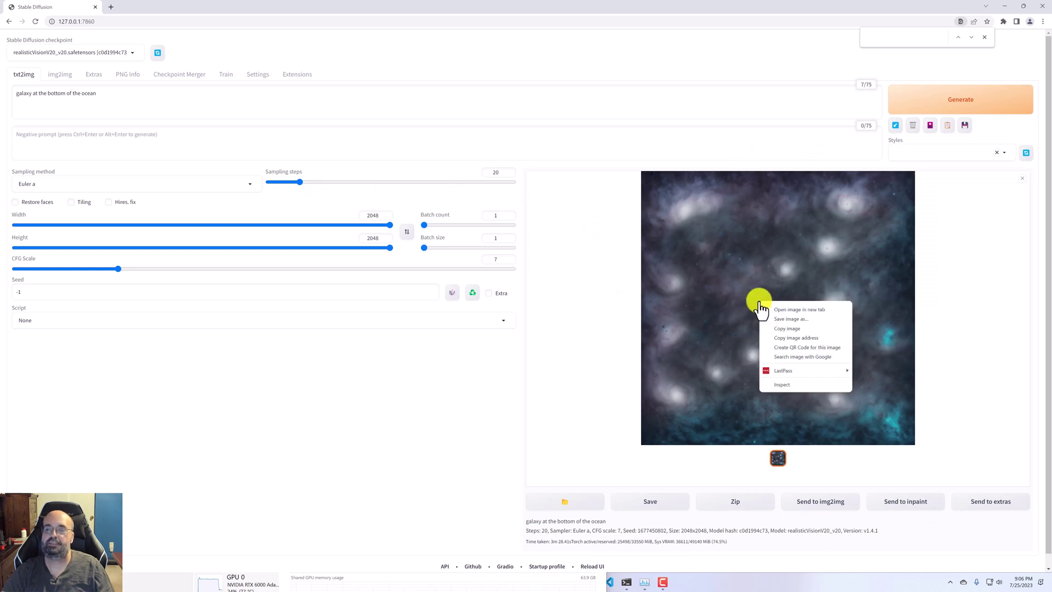
pyautogui.click(805, 322)
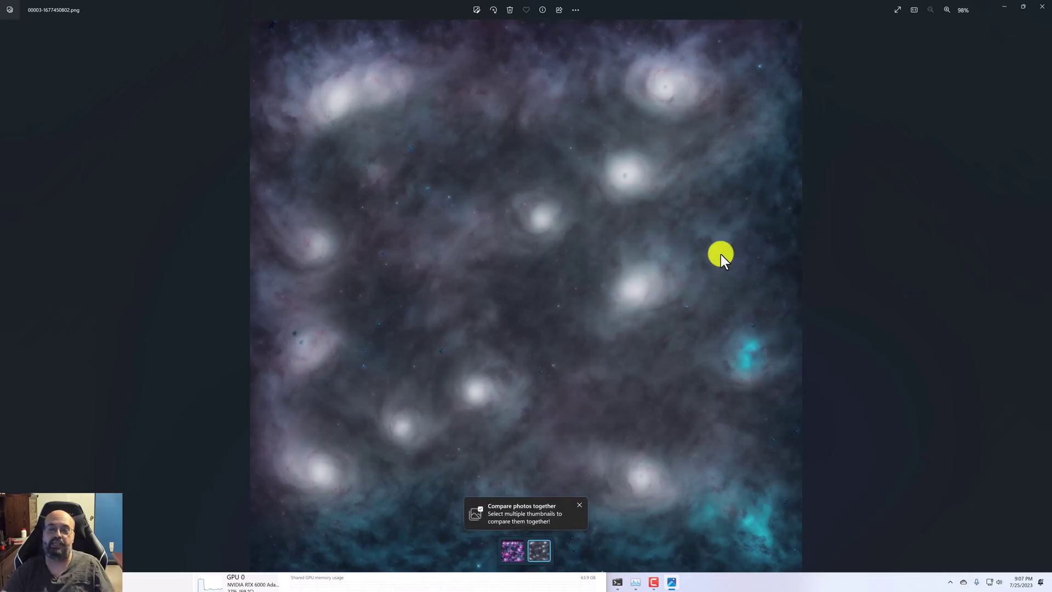
pyautogui.hotkey('ctrl', '+')
pyautogui.scroll(-1, 721, 254)
pyautogui.scroll(2, 720, 253)
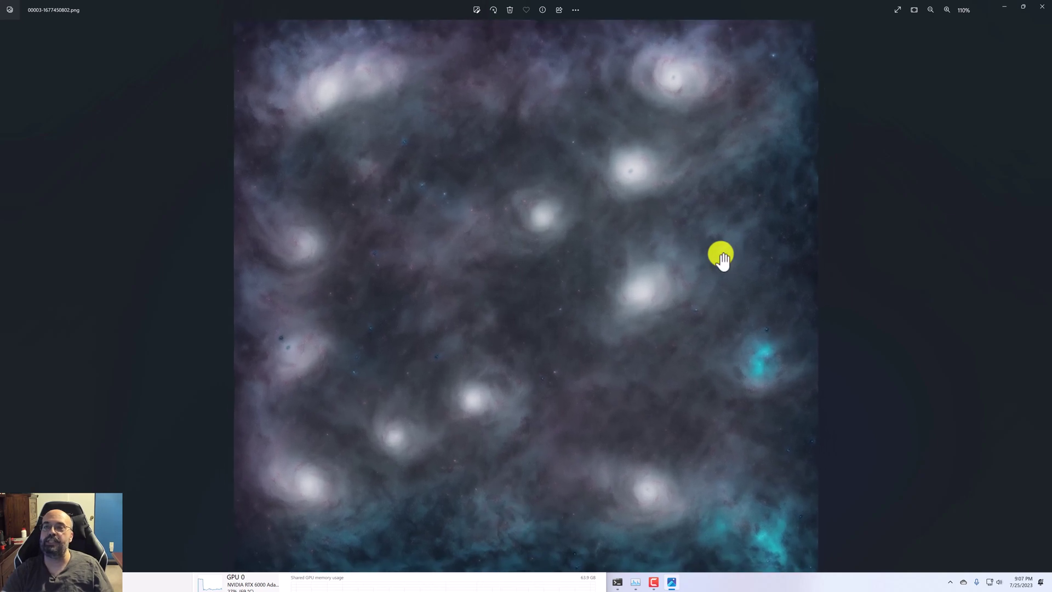
pyautogui.scroll(-2, 750, 247)
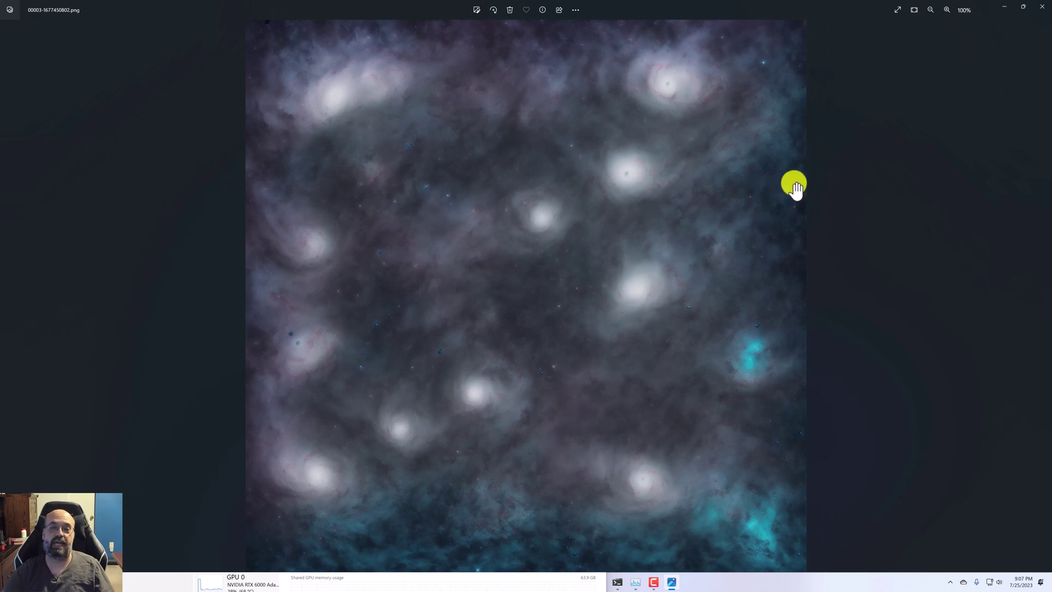
# Back in the web UI, set Width and Height to 512, Batch size 8 and Batch count 100.
pyautogui.click(1003, 10)
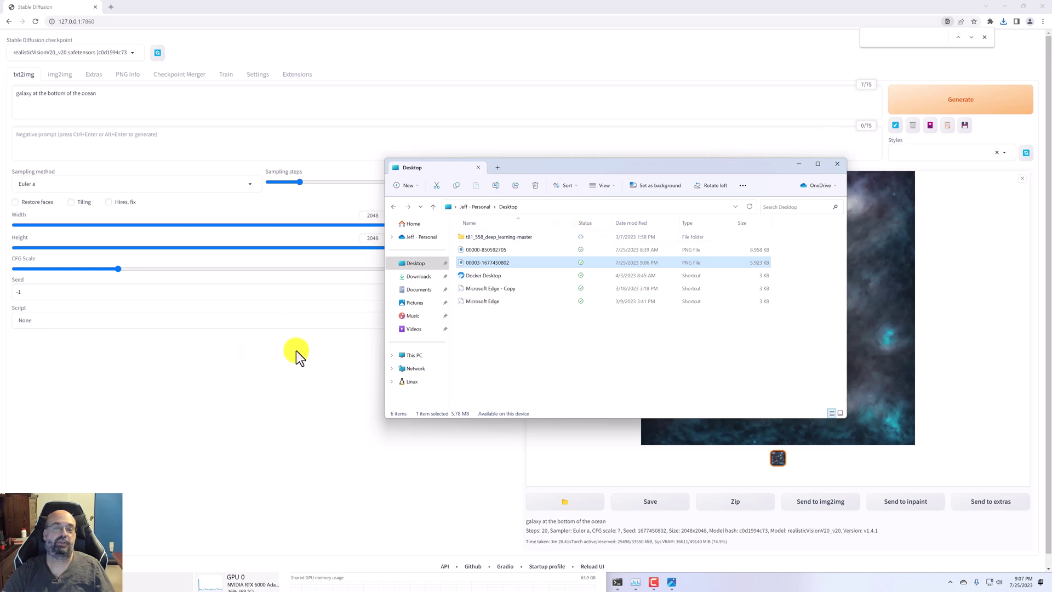
pyautogui.click(283, 357)
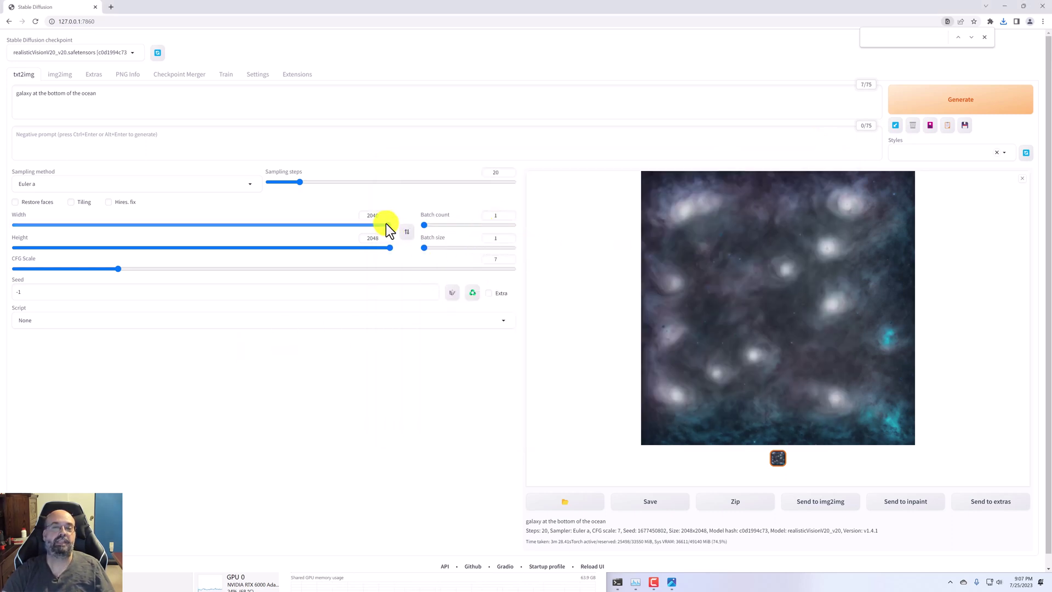
pyautogui.moveTo(386, 224); pyautogui.dragTo(118, 245)
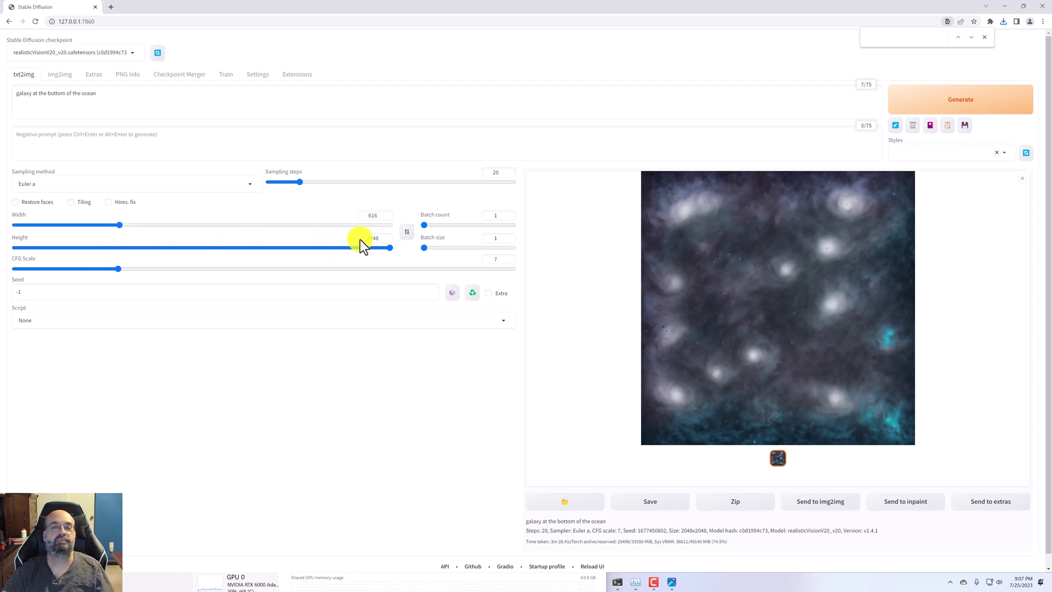
pyautogui.doubleClick(375, 216)
pyautogui.write('512')
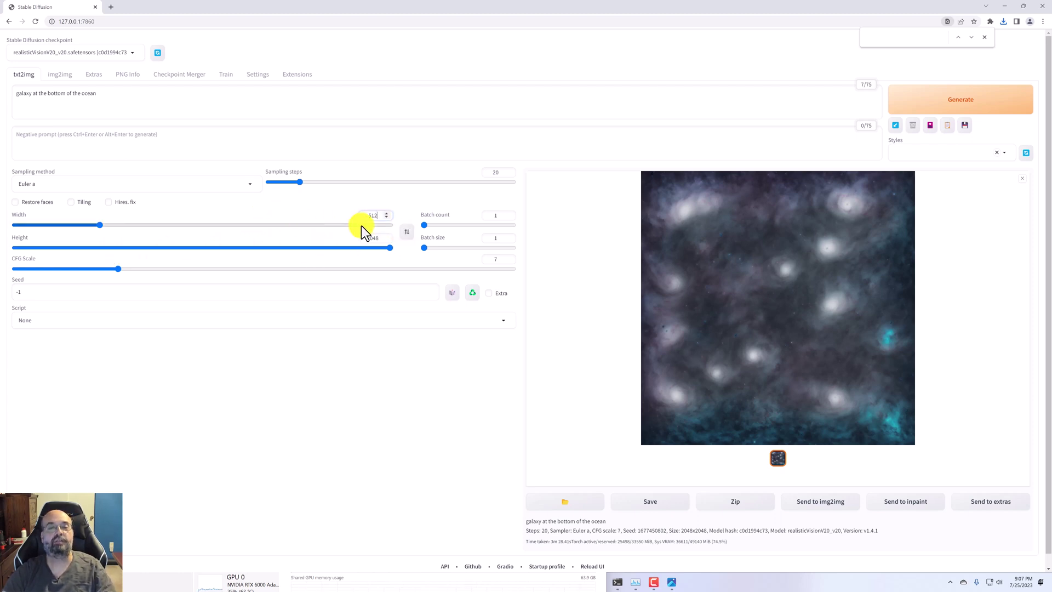
pyautogui.doubleClick(378, 237)
pyautogui.write('51')
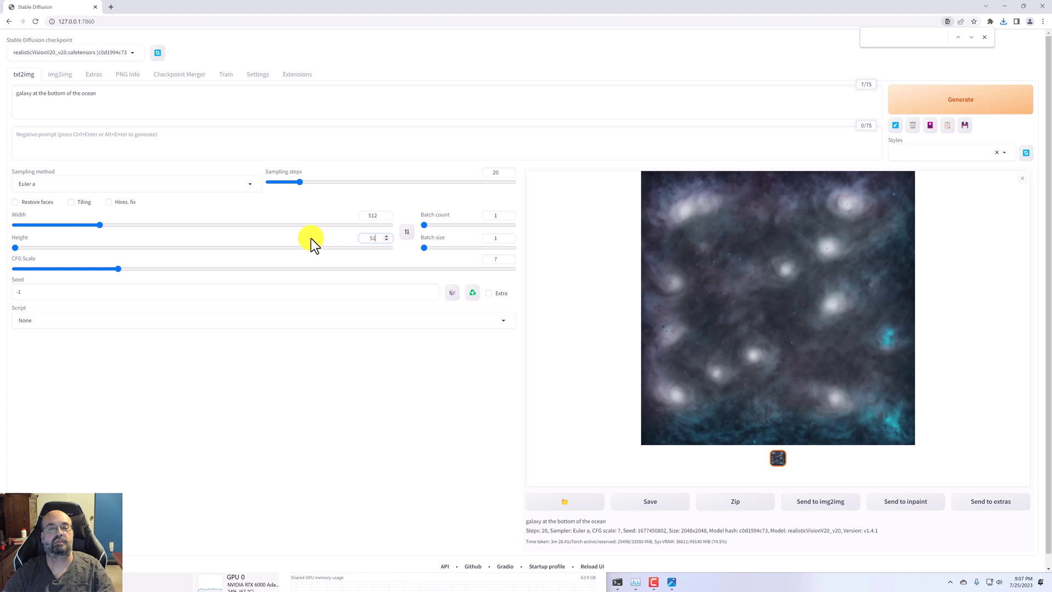
pyautogui.write('2')
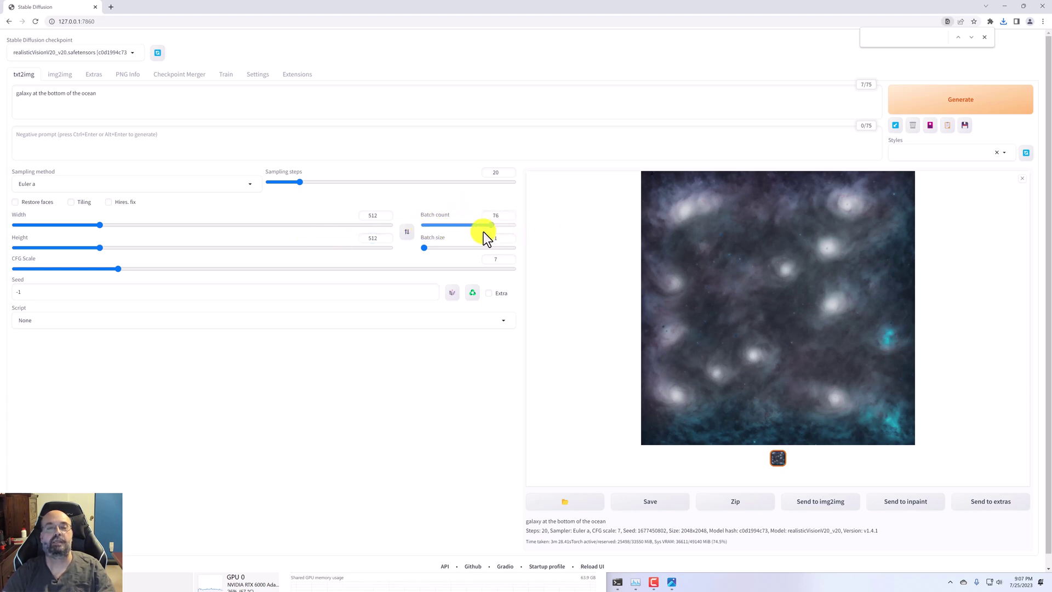
pyautogui.moveTo(425, 248); pyautogui.dragTo(548, 255)
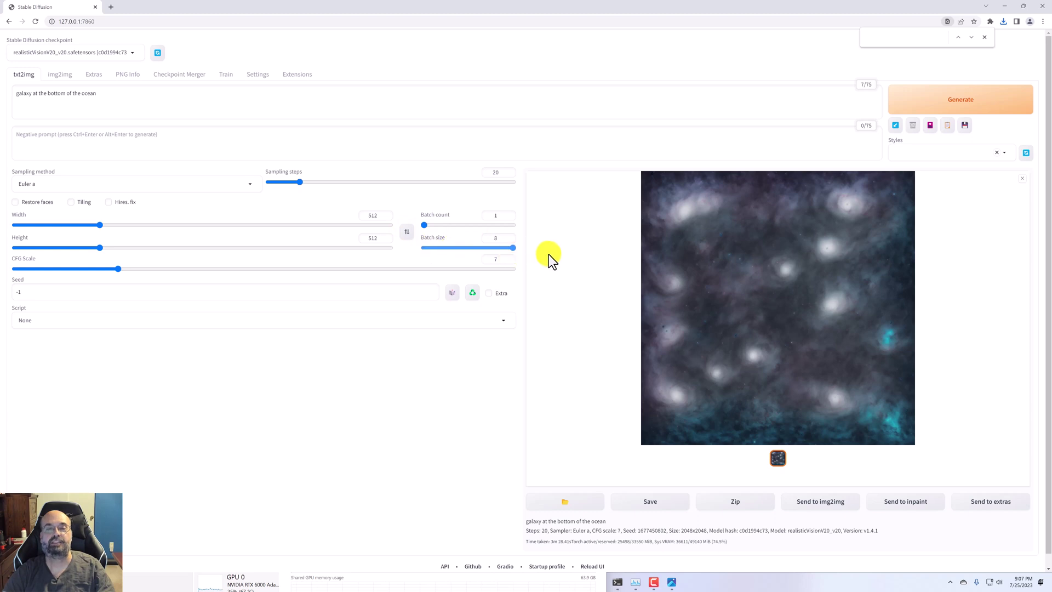
pyautogui.click(424, 226)
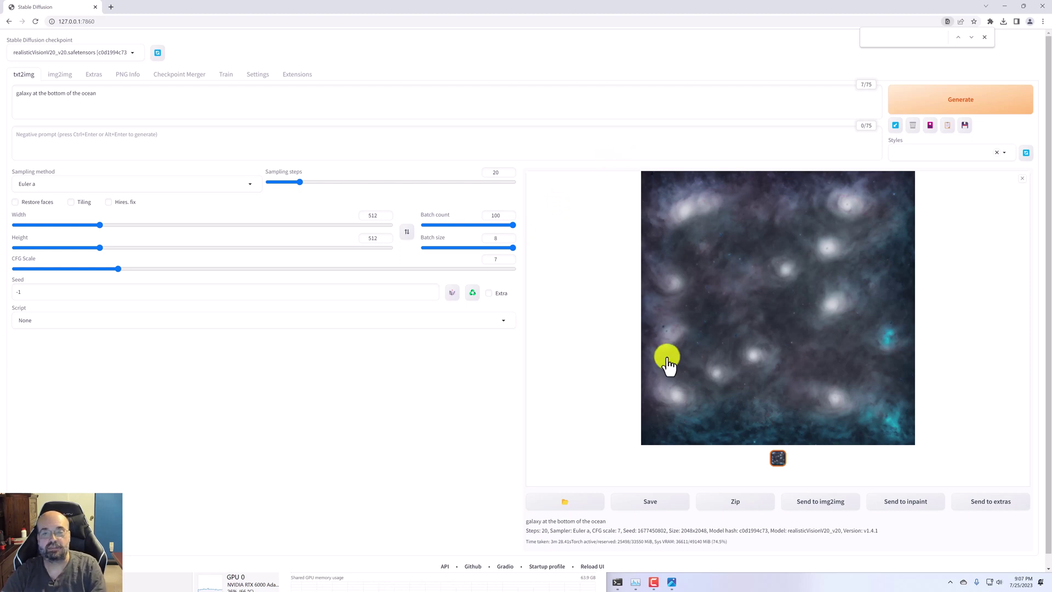
# Run the 512×512 batches, interrupt them early, then drag Width and Height back to 2048.
pyautogui.click(948, 104)
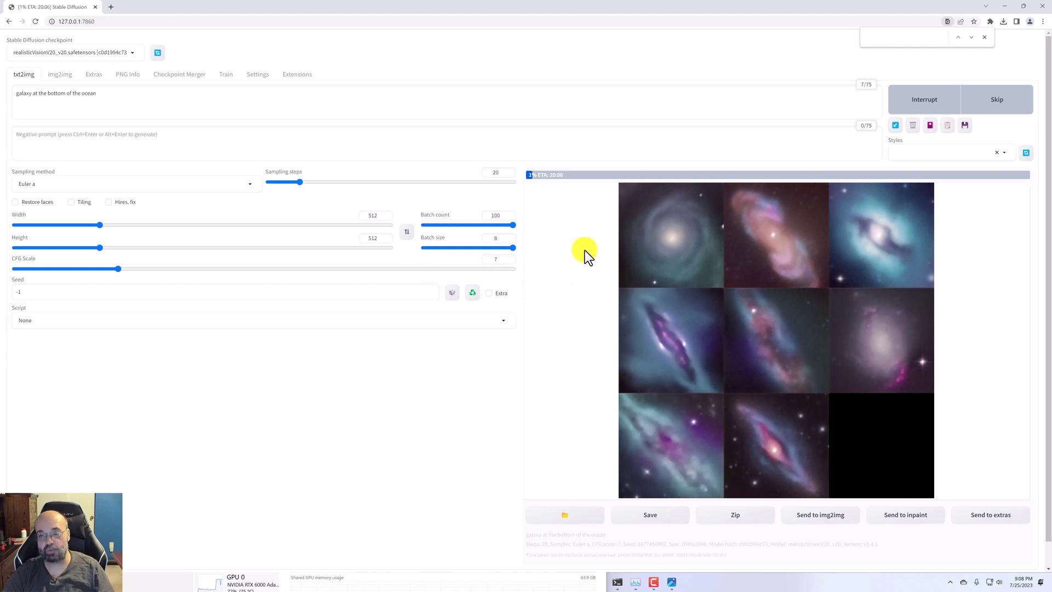
pyautogui.click(919, 105)
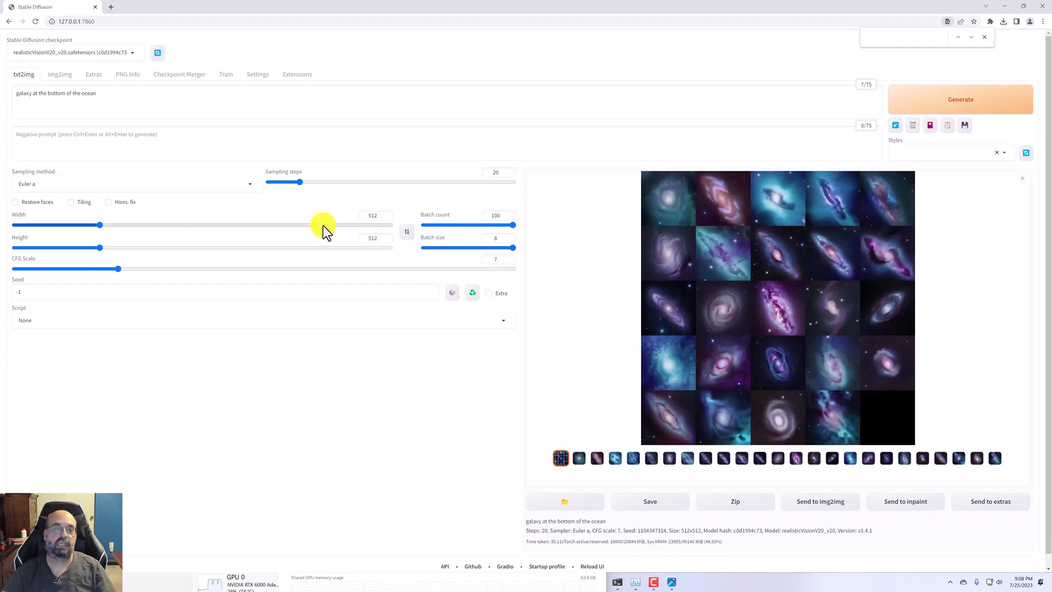
pyautogui.moveTo(99, 223); pyautogui.dragTo(426, 220)
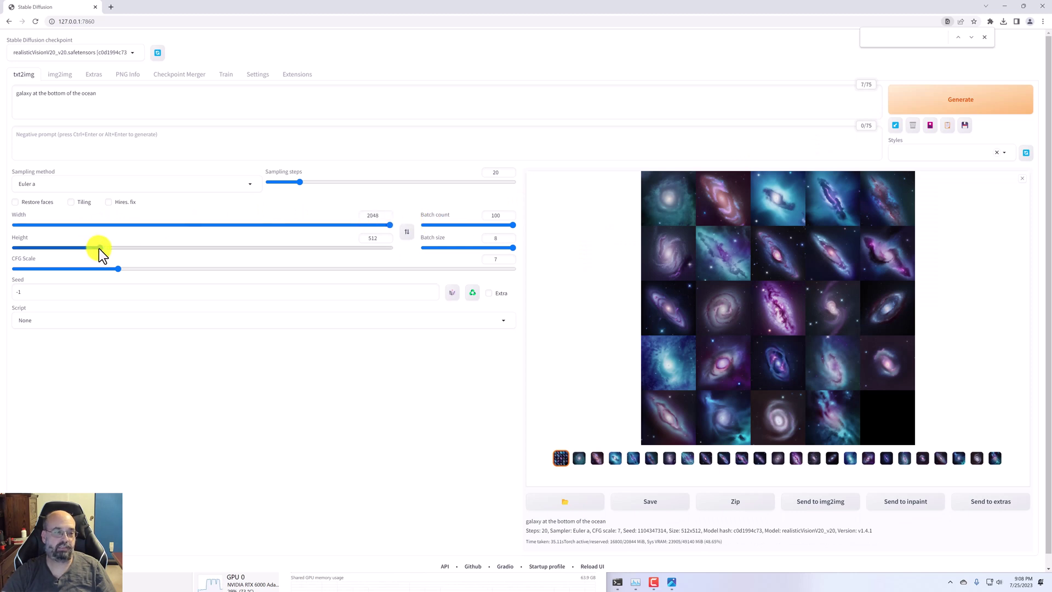
pyautogui.moveTo(99, 248); pyautogui.dragTo(418, 271)
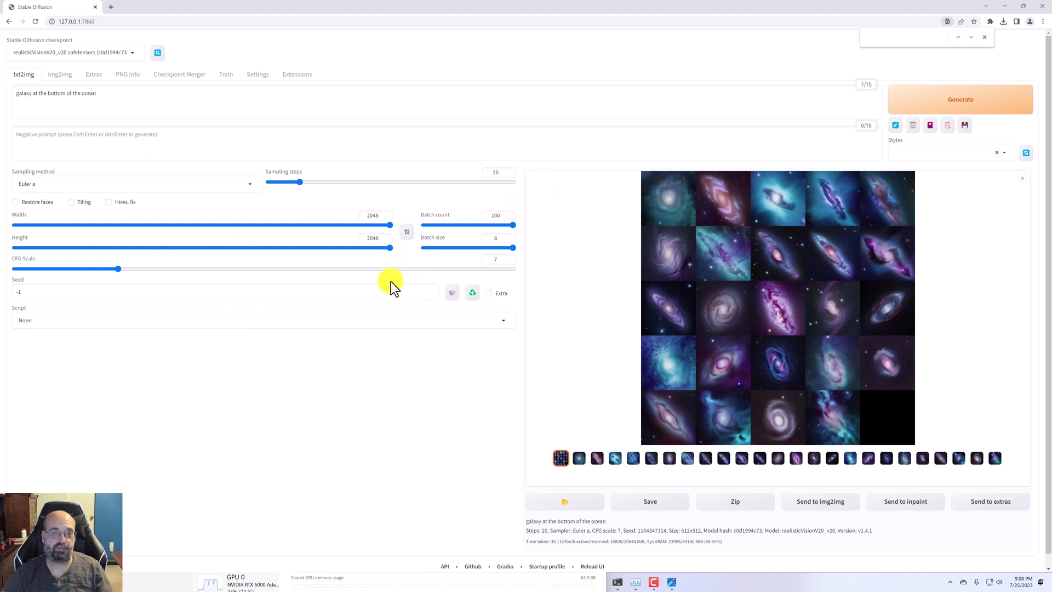
# Set Batch count to 1, generate eight 2048×2048 images, and read the out-of-memory traceback.
pyautogui.doubleClick(500, 215)
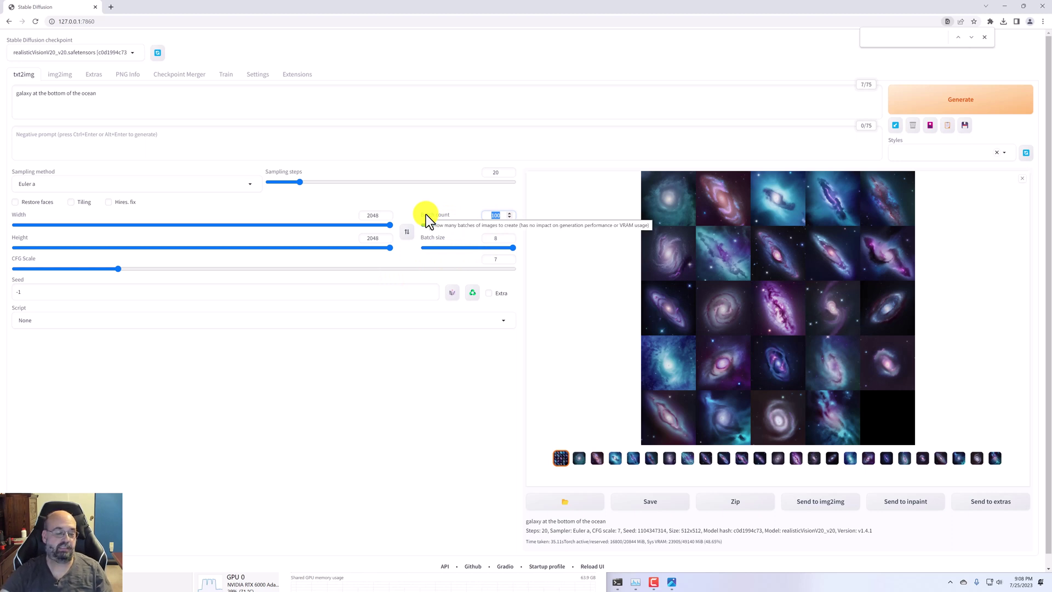
pyautogui.write('1')
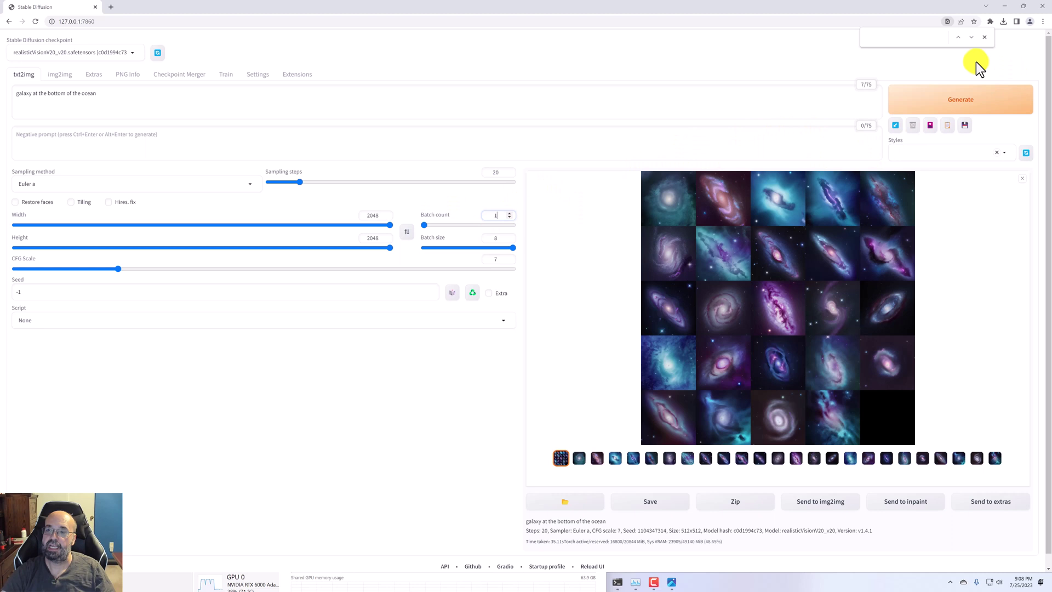
pyautogui.click(965, 107)
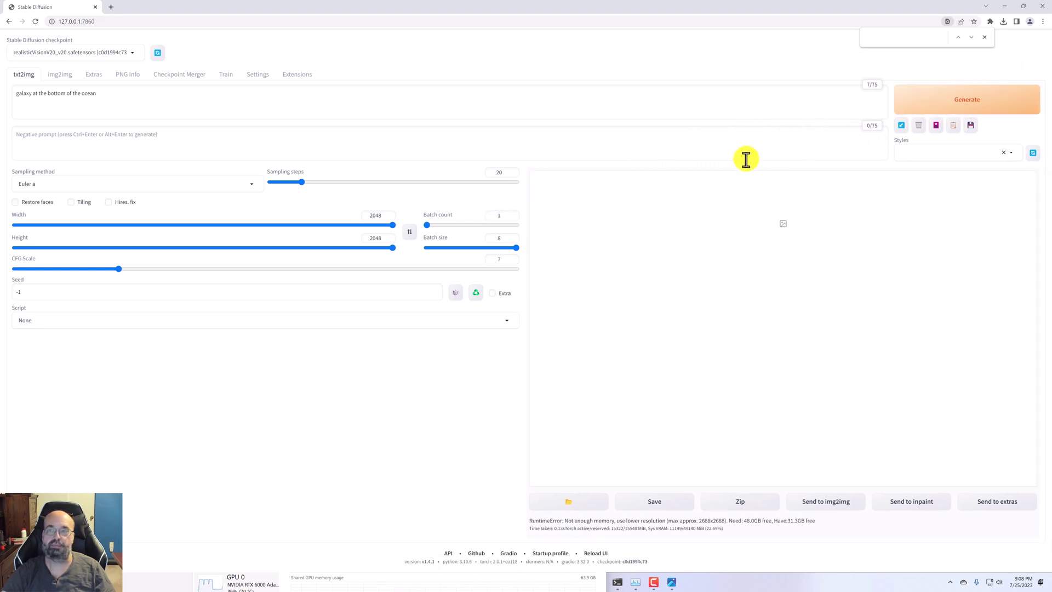
pyautogui.click(617, 583)
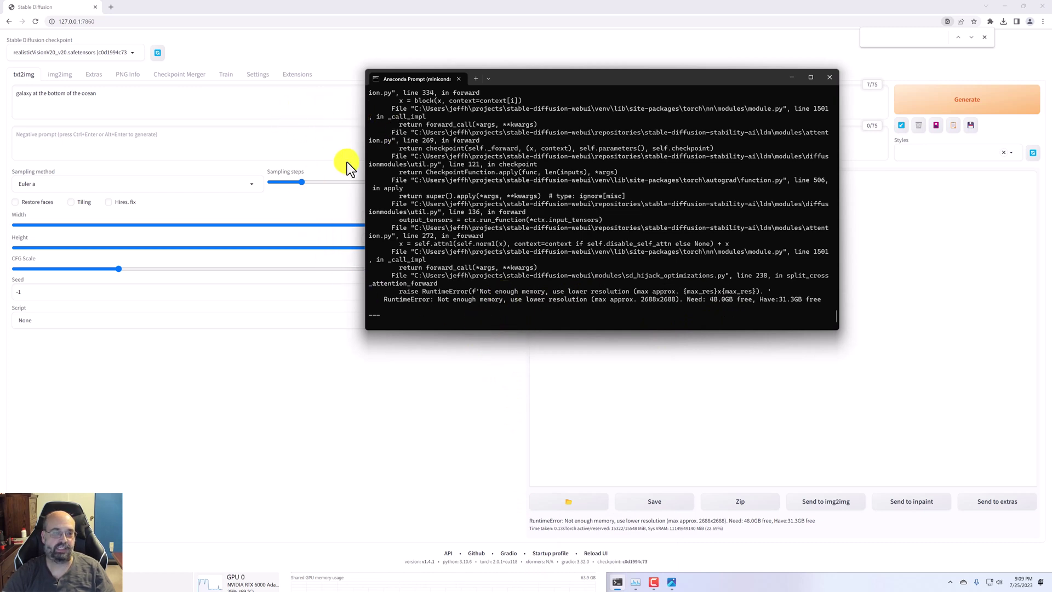
pyautogui.click(324, 145)
# Generate four 2048×2048 galaxy images with batch size 4 using Ctrl+Enter.
pyautogui.hotkey('ctrl', 'Return')
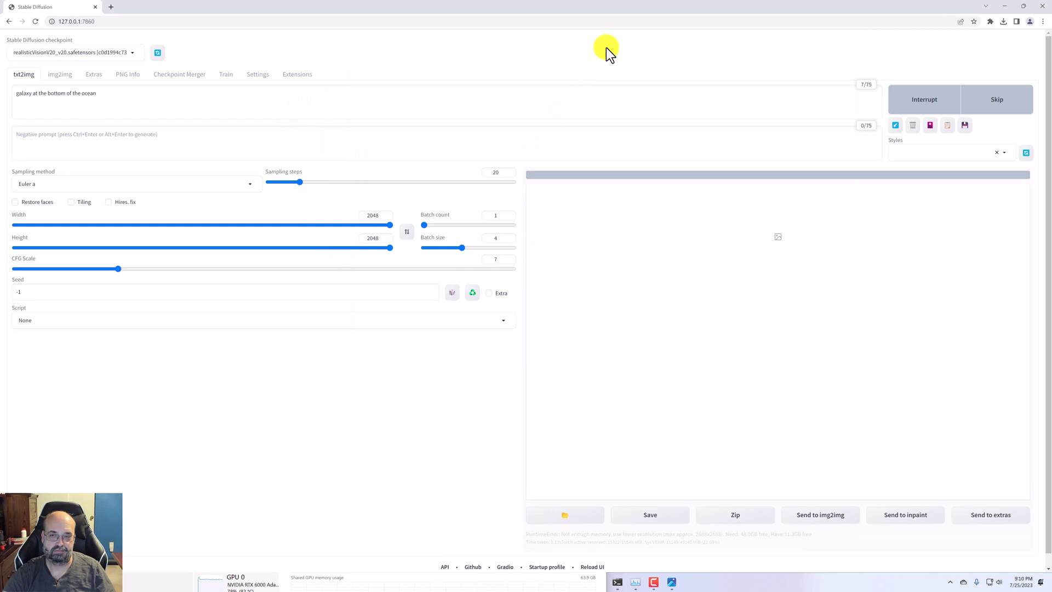